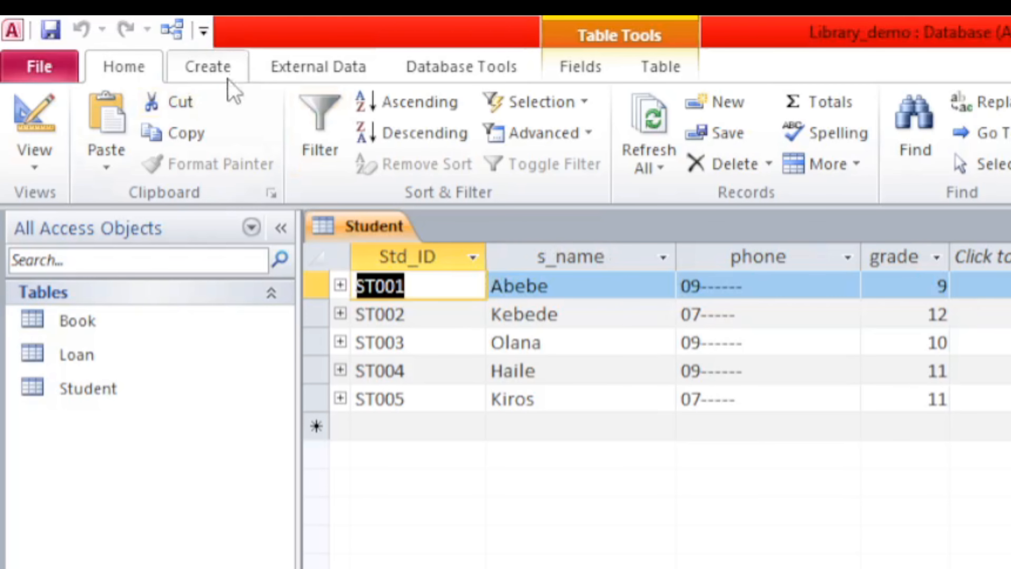
Create a new query in Design view and add the Student table to it.
{"action": "left_click", "coordinate": [216, 74]}
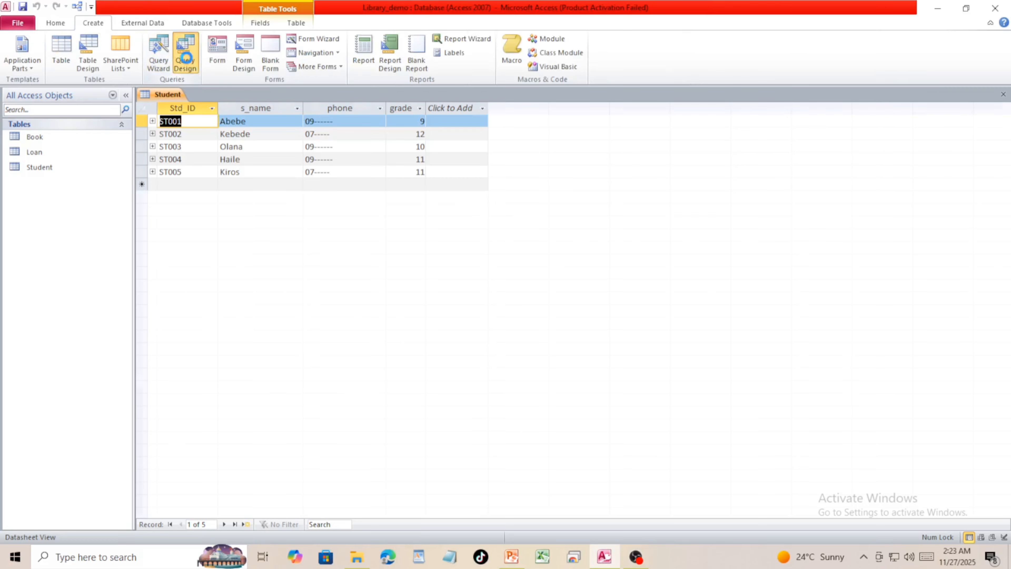
{"action": "left_click", "coordinate": [412, 159]}
{"action": "left_click_drag", "start_coordinate": [533, 350], "coordinate": [280, 206]}
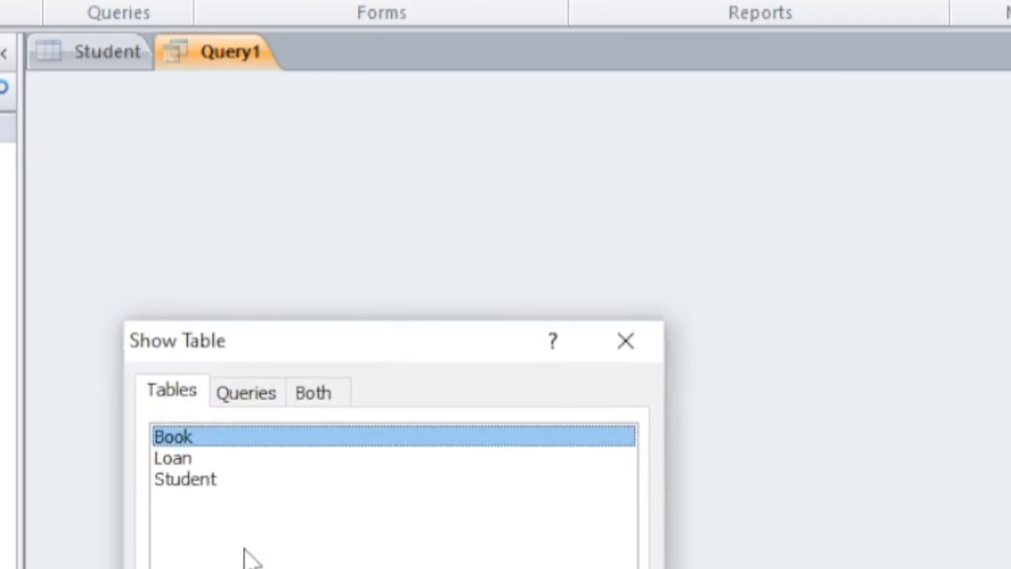
{"action": "double_click", "coordinate": [198, 480]}
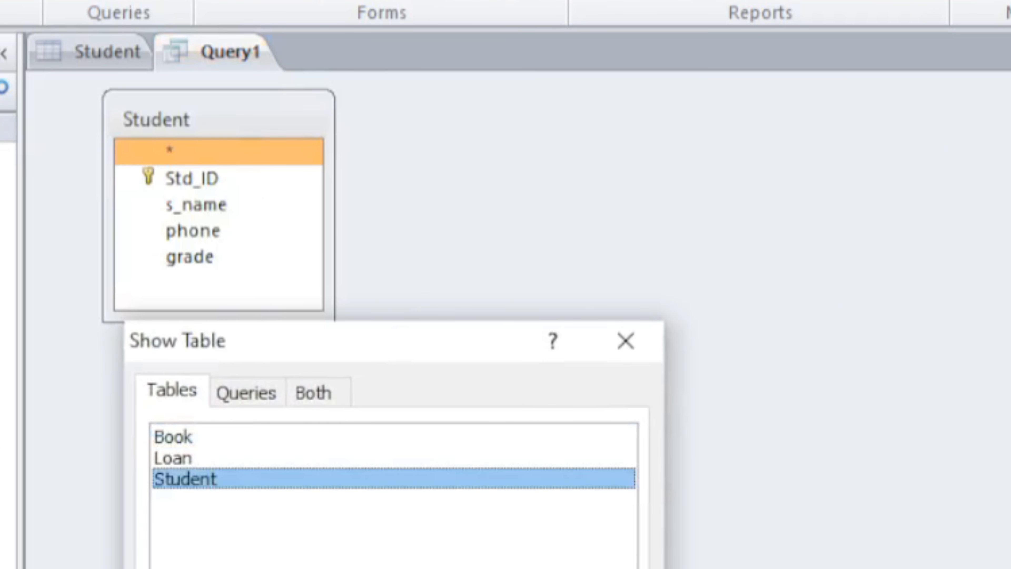
{"action": "left_click", "coordinate": [646, 343]}
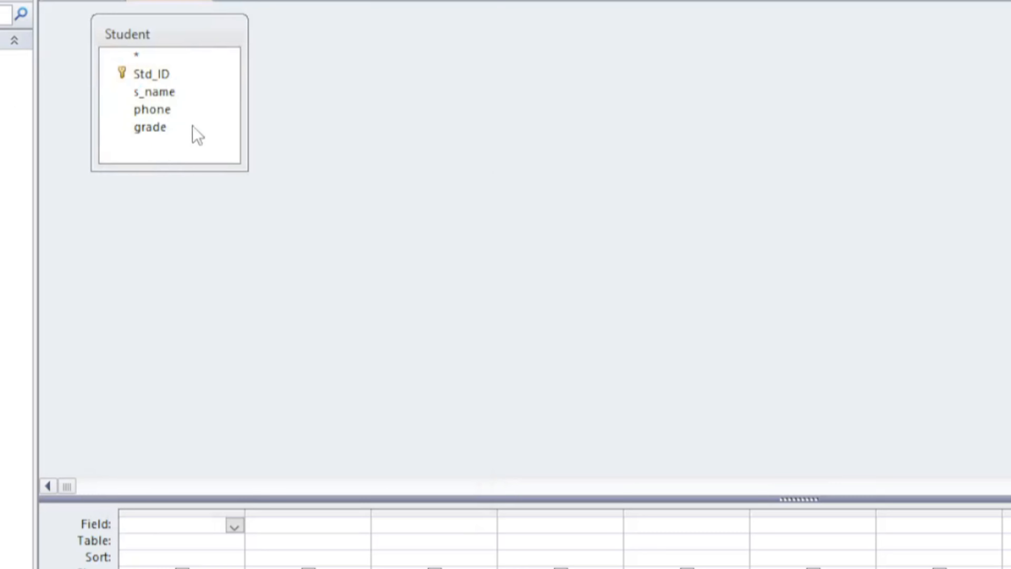
Add the s_name and grade fields to the query, run it, and return to Design view.
{"action": "double_click", "coordinate": [160, 96]}
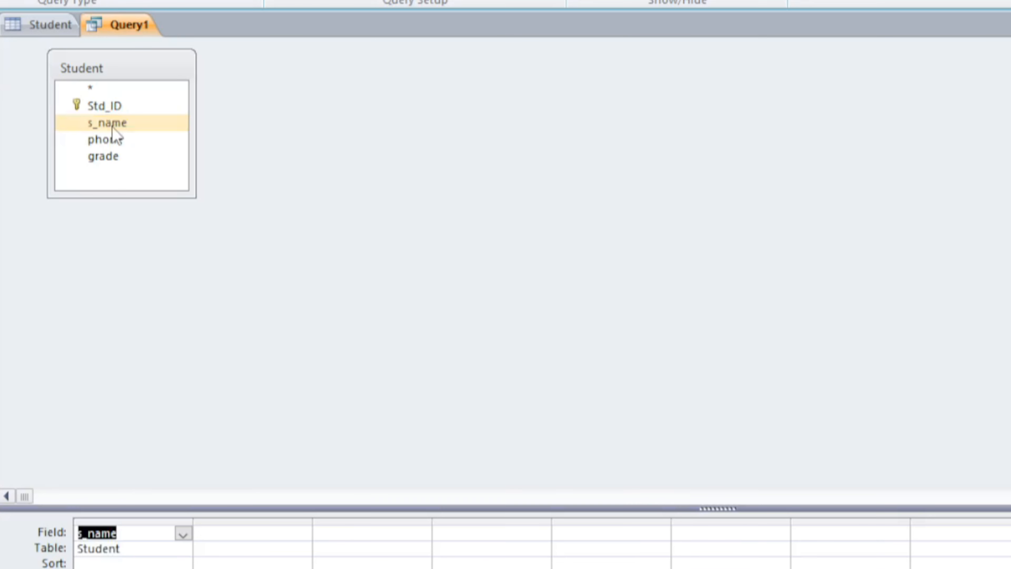
{"action": "double_click", "coordinate": [110, 157]}
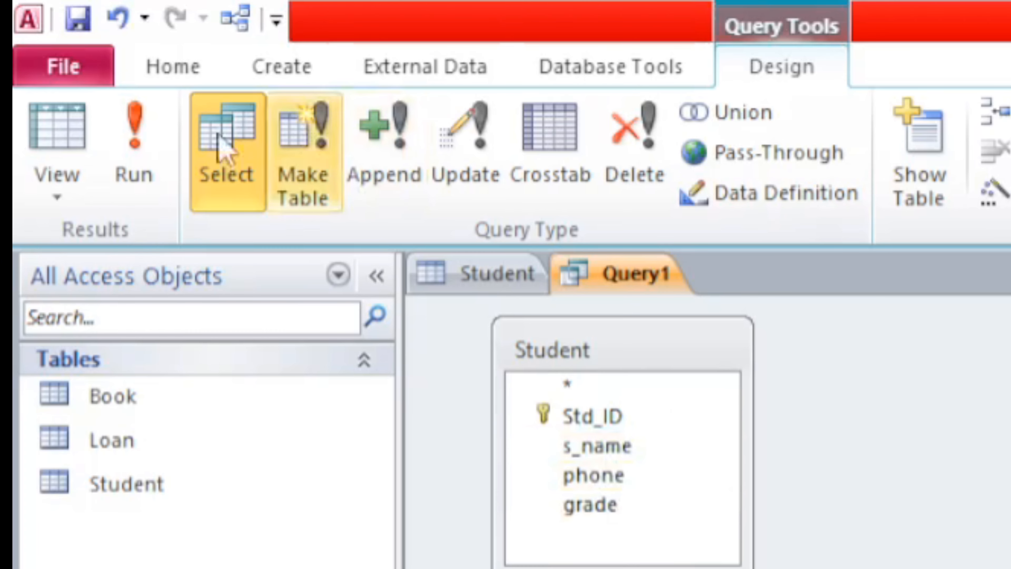
{"action": "left_click", "coordinate": [140, 135]}
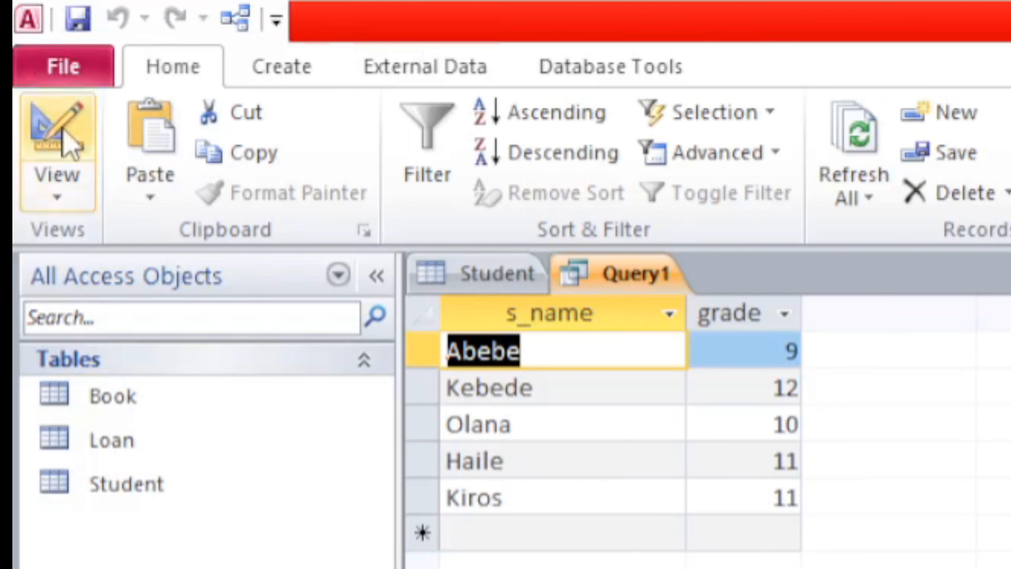
{"action": "left_click", "coordinate": [68, 155]}
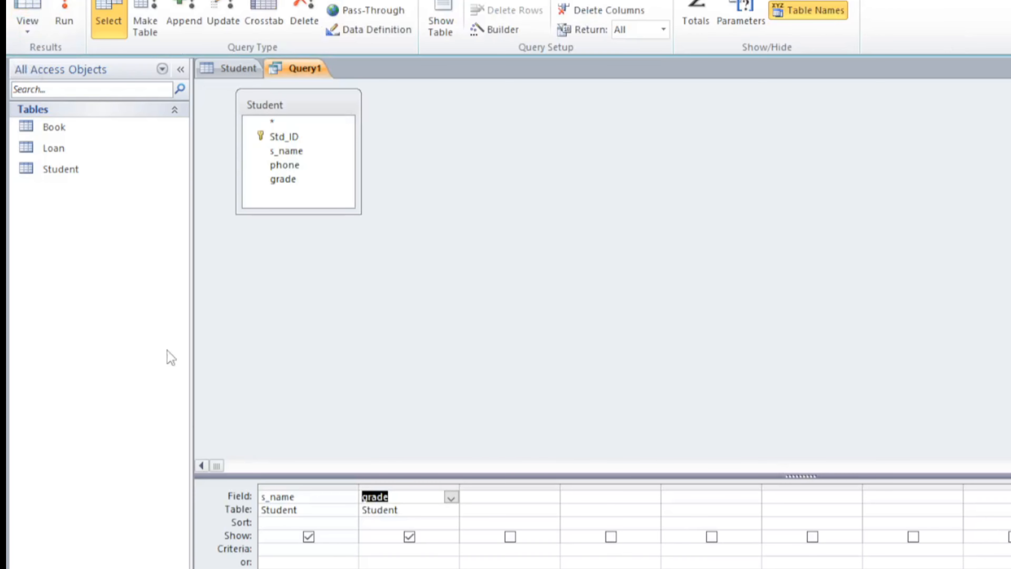
Set the grade field's criterion to 11, run the query to view the matching students, and return to Design view.
{"action": "left_click", "coordinate": [413, 551]}
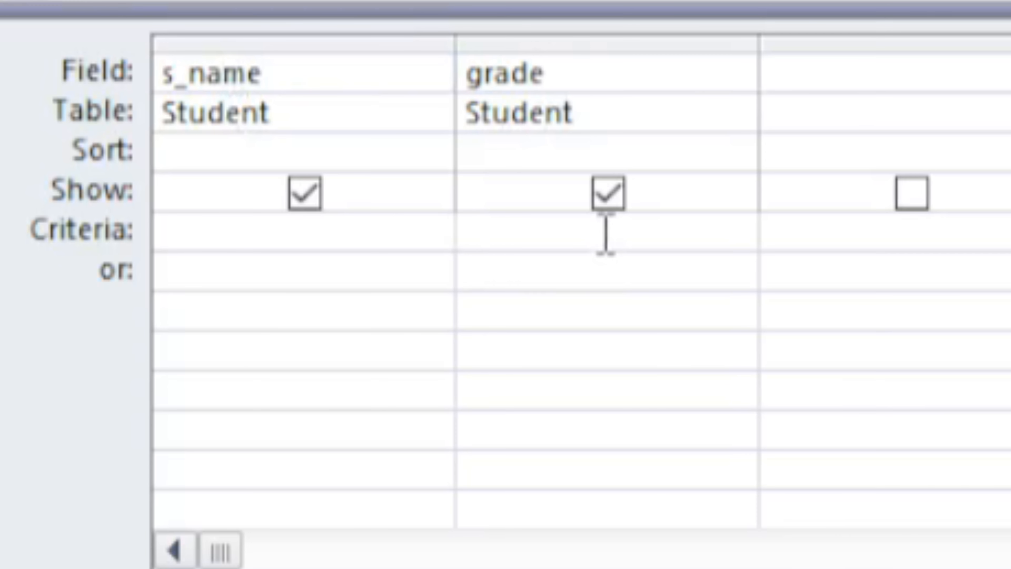
{"action": "type", "text": "11"}
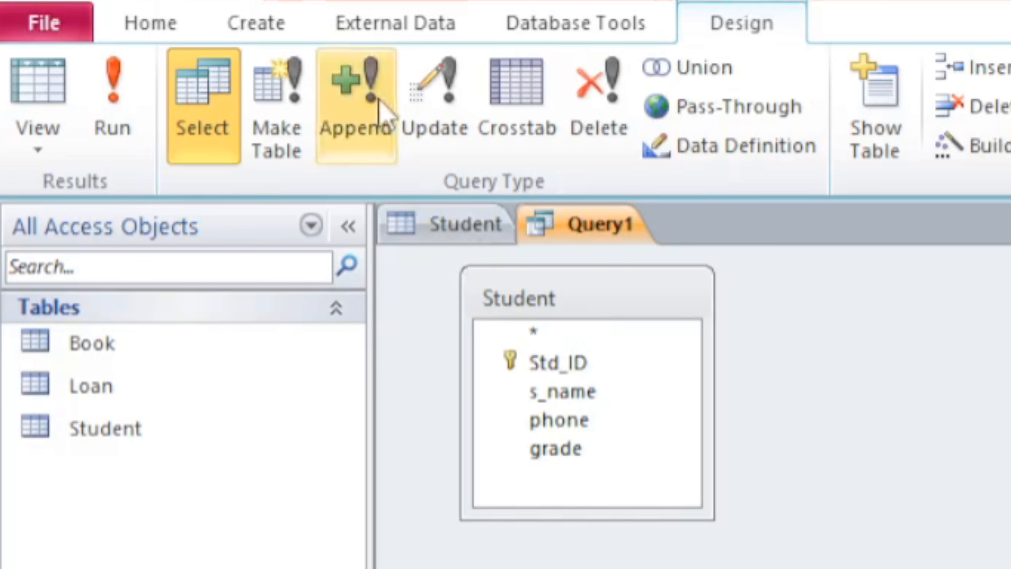
{"action": "left_click", "coordinate": [123, 84]}
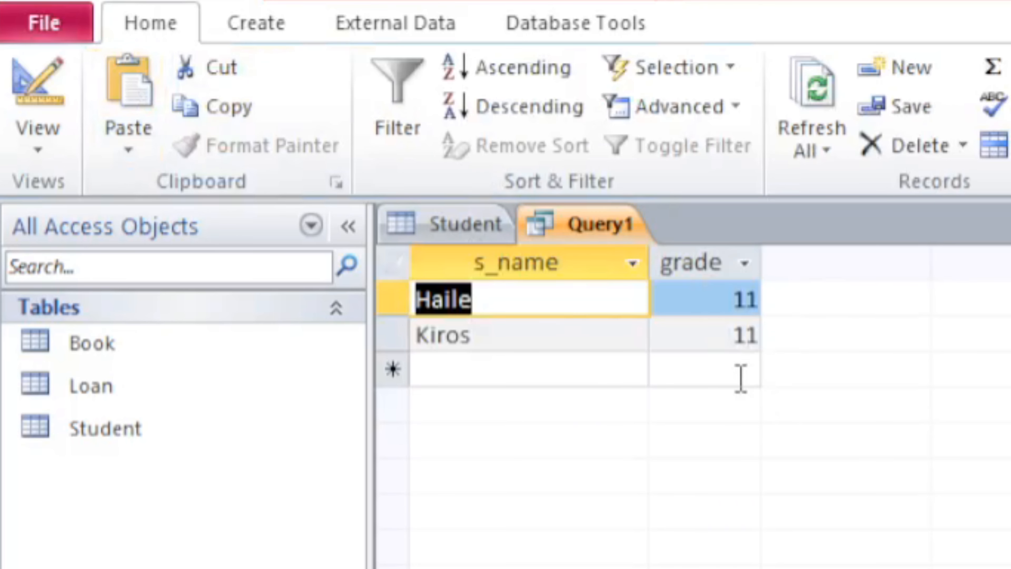
{"action": "left_click", "coordinate": [60, 138]}
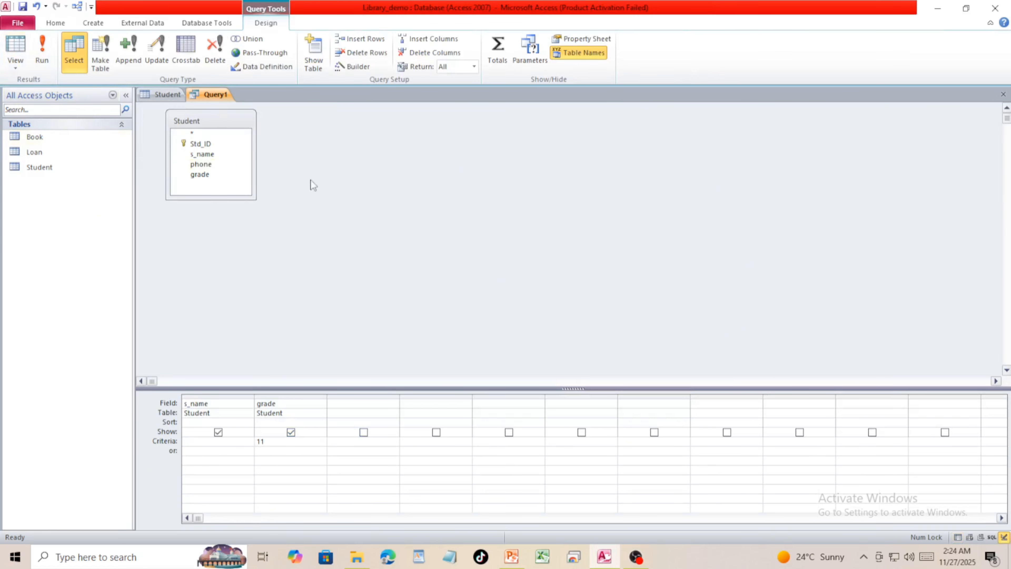
{"action": "left_click", "coordinate": [16, 48]}
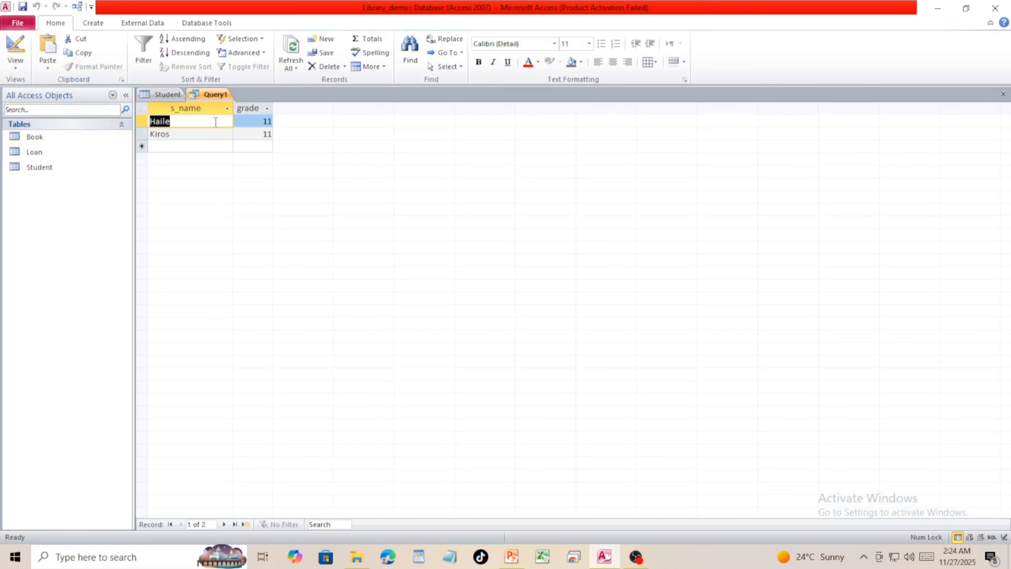
{"action": "left_click", "coordinate": [16, 47]}
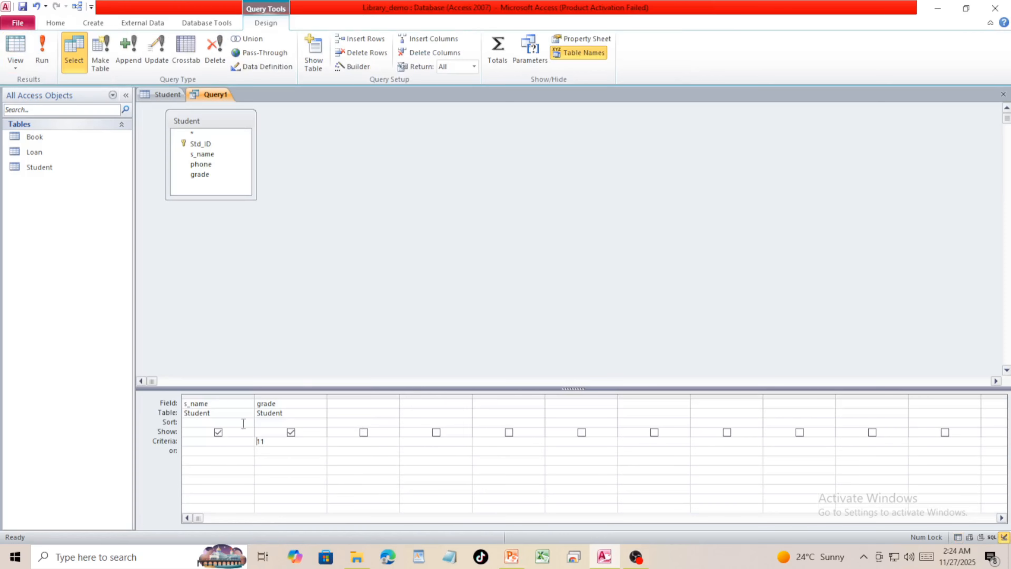
Look up the Between 10 And 12 example on the Criteria Operators slide in PowerPoint and return to Access.
{"action": "left_click", "coordinate": [512, 557]}
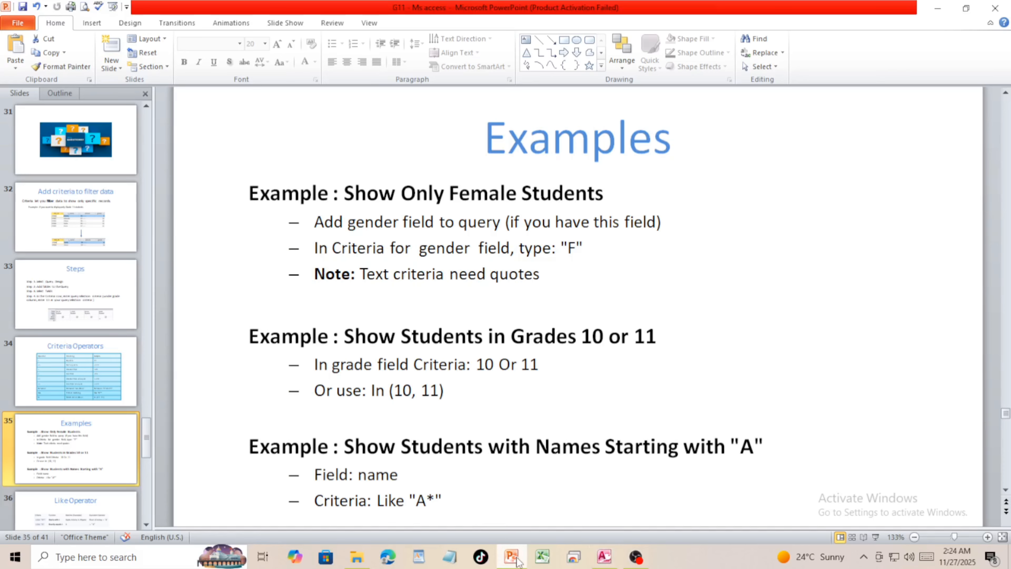
{"action": "left_click", "coordinate": [103, 364]}
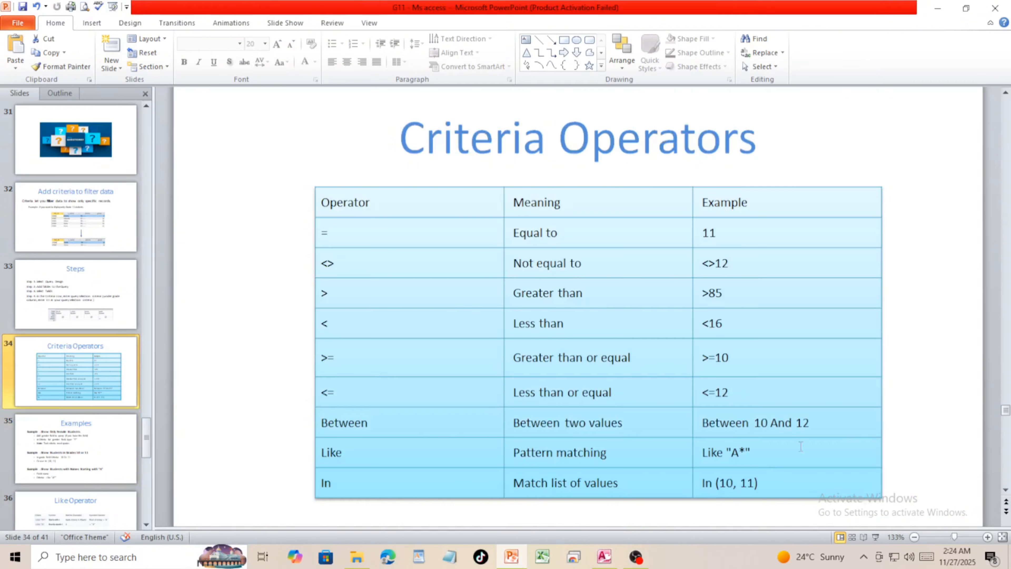
{"action": "left_click_drag", "start_coordinate": [831, 429], "coordinate": [721, 423]}
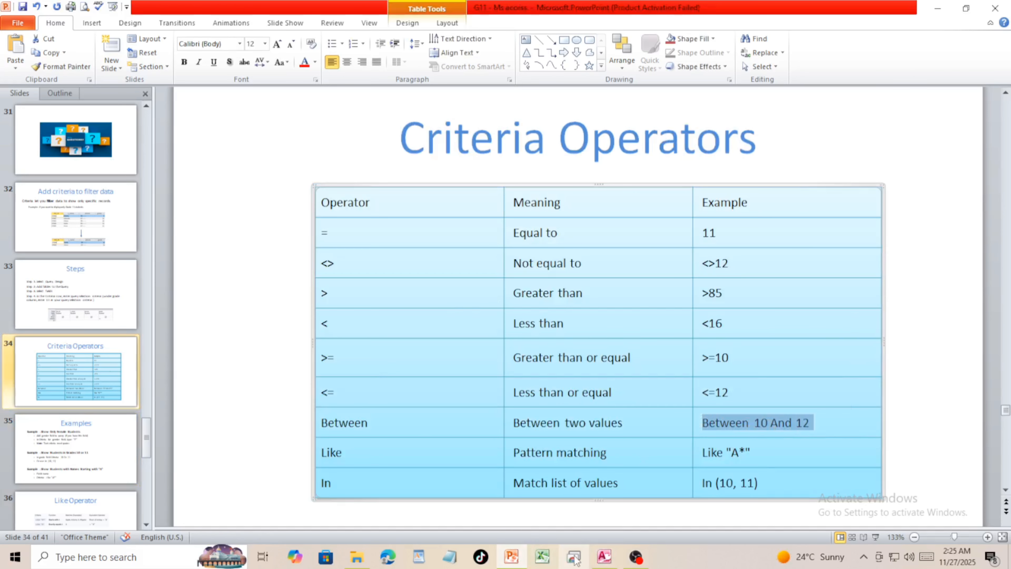
{"action": "left_click", "coordinate": [603, 557]}
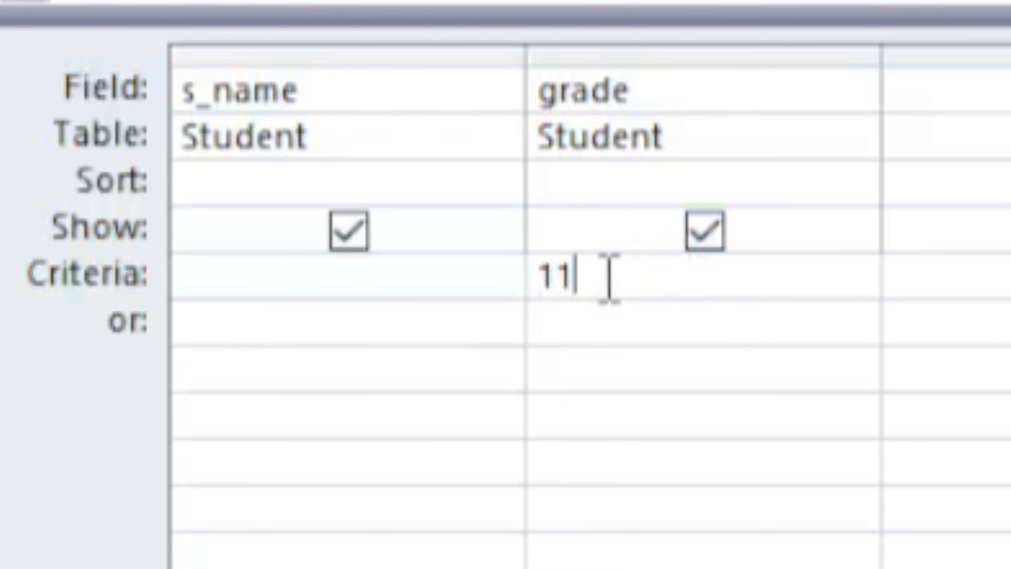
Replace the grade criterion with Between 10 And 12, run the query, and return to Design view.
{"action": "key", "text": "BackSpace"}
{"action": "key", "text": "BackSpace"}
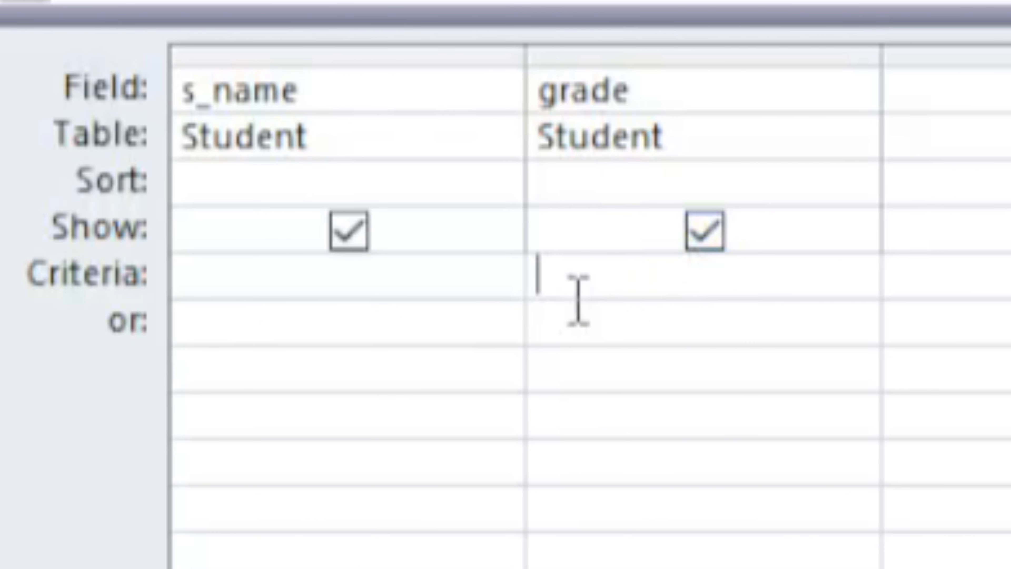
{"action": "type", "text": "Between 10 And 12"}
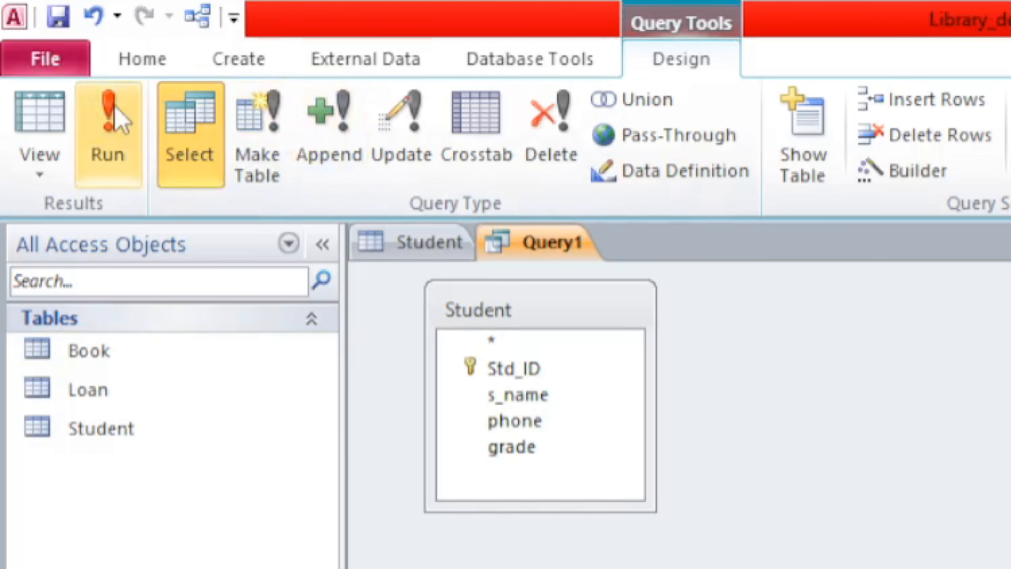
{"action": "left_click", "coordinate": [117, 119]}
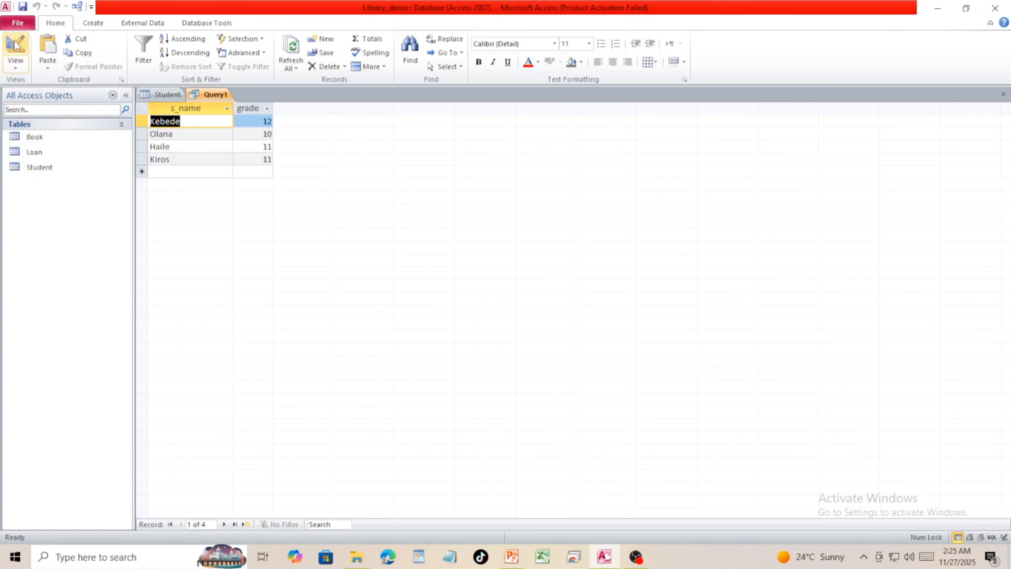
{"action": "left_click", "coordinate": [15, 45]}
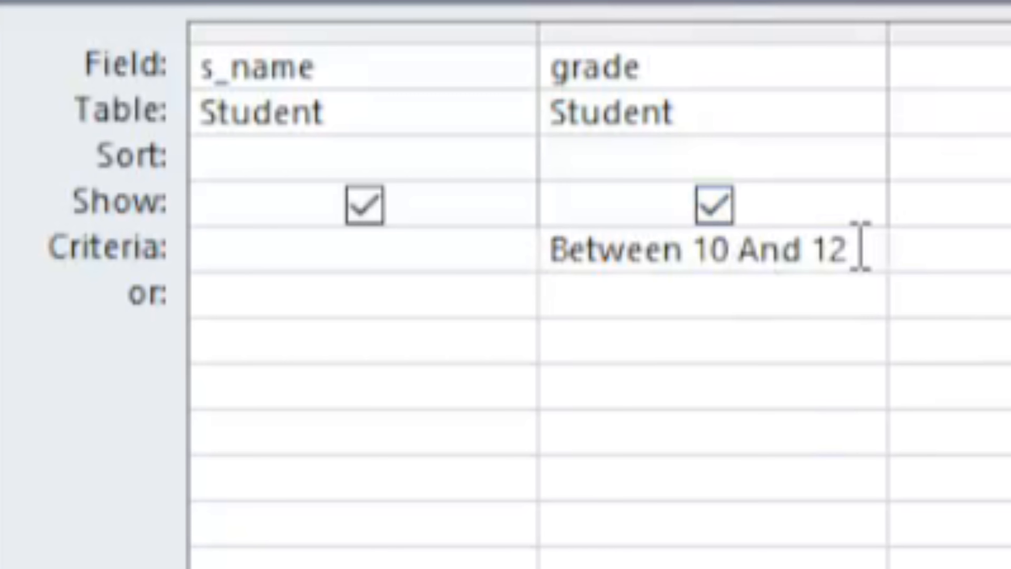
Run the query with the grade criterion In (10,12), and clear that criterion on returning to Design view.
{"action": "left_click_drag", "start_coordinate": [860, 246], "coordinate": [420, 264]}
{"action": "type", "text": "in"}
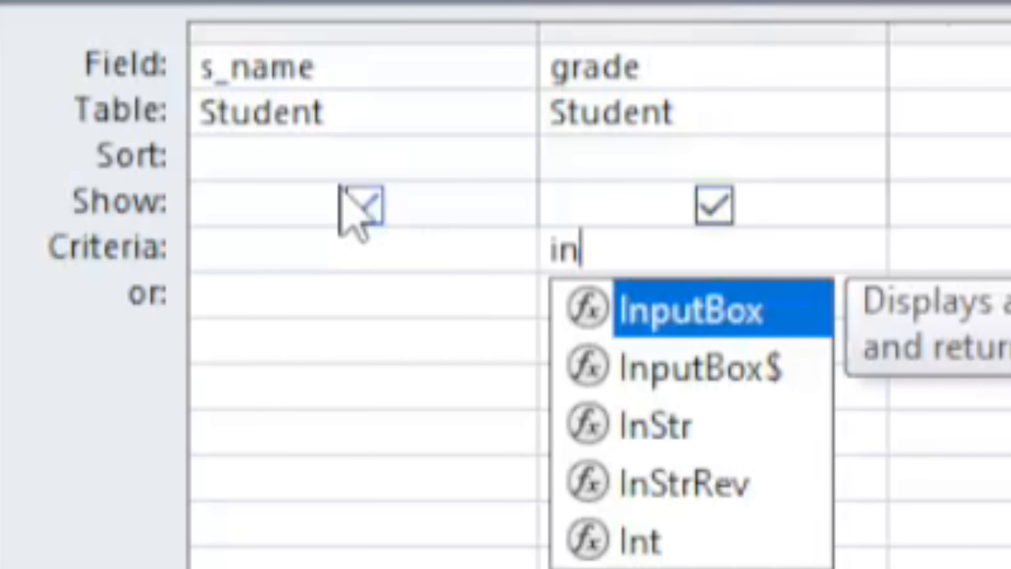
{"action": "type", "text": "()"}
{"action": "type", "text": "10,12"}
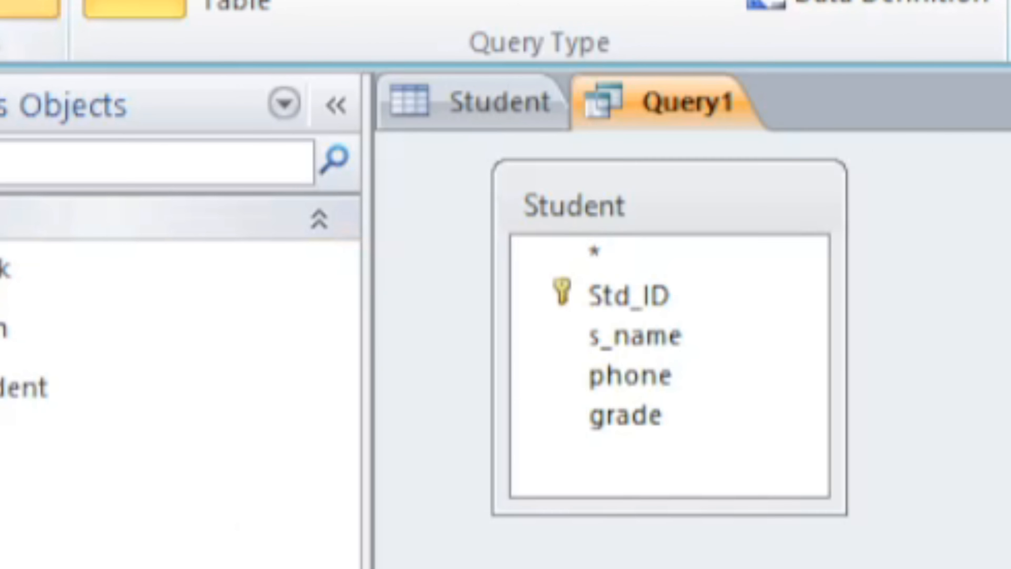
{"action": "left_click", "coordinate": [28, 4]}
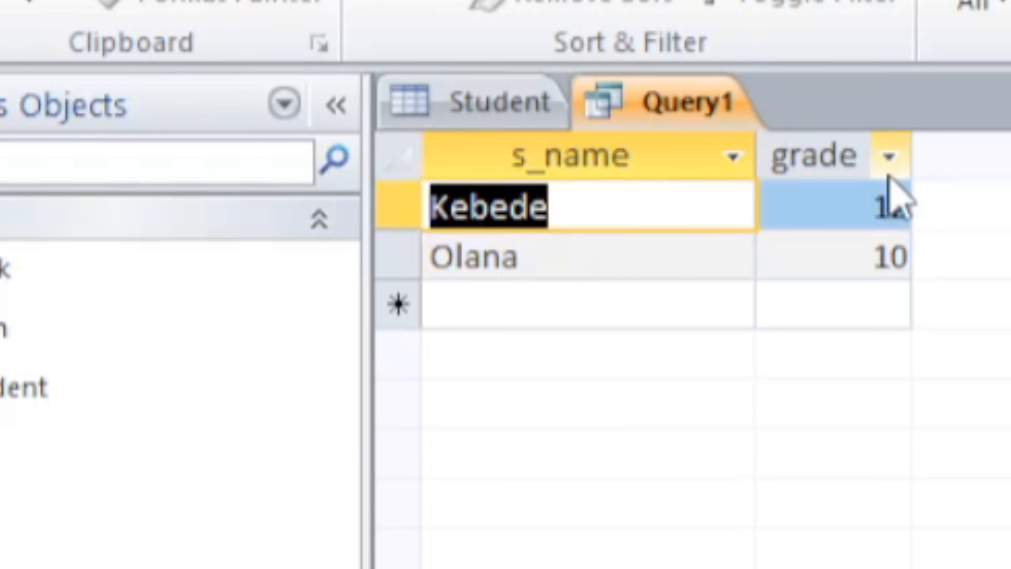
{"action": "left_click", "coordinate": [15, 44]}
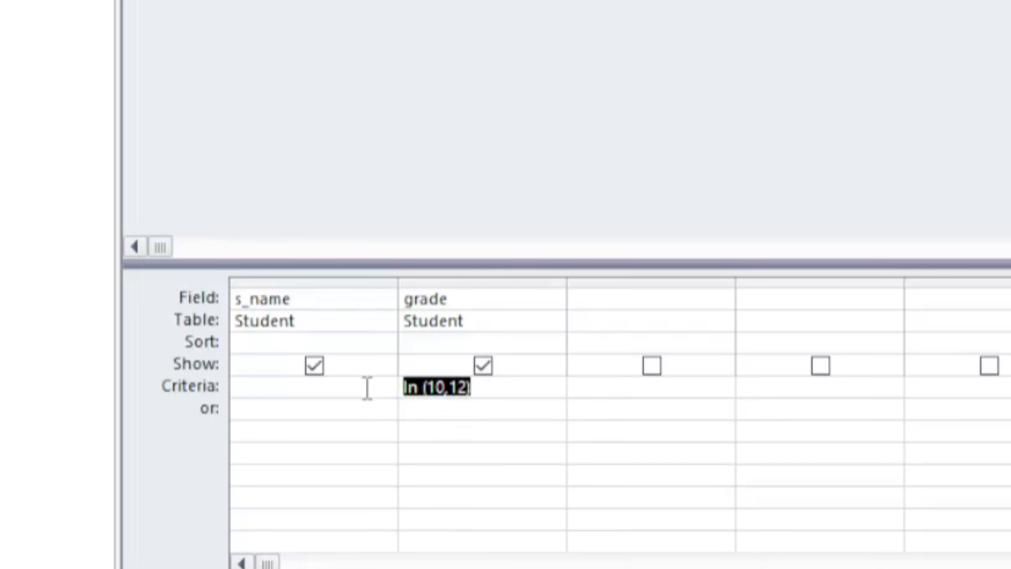
{"action": "key", "text": "Delete"}
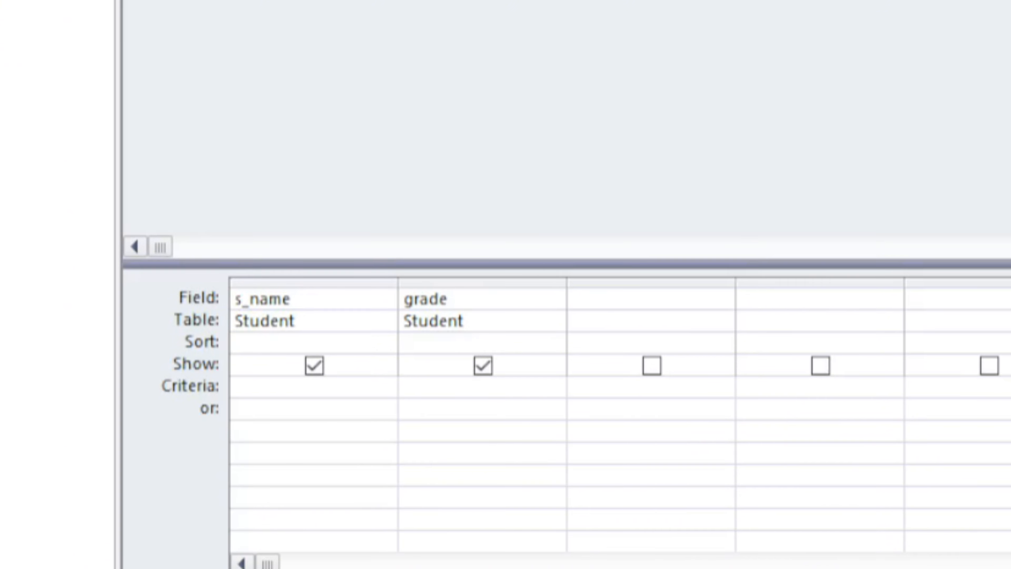
Look up the Like "A*" example in the Criteria Operators table in PowerPoint and return to Access.
{"action": "key", "text": "alt+Tab"}
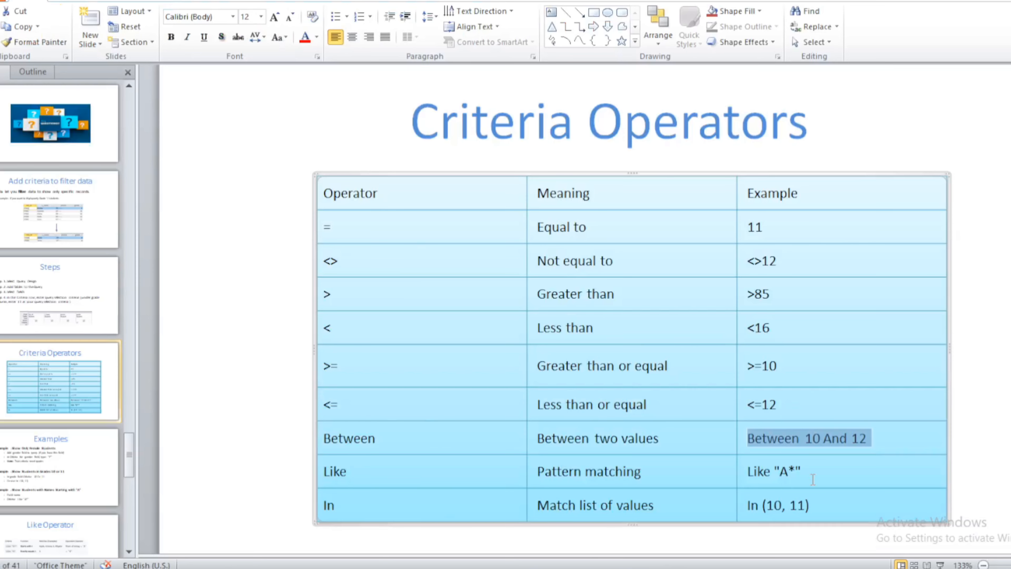
{"action": "left_click_drag", "start_coordinate": [809, 469], "coordinate": [745, 472]}
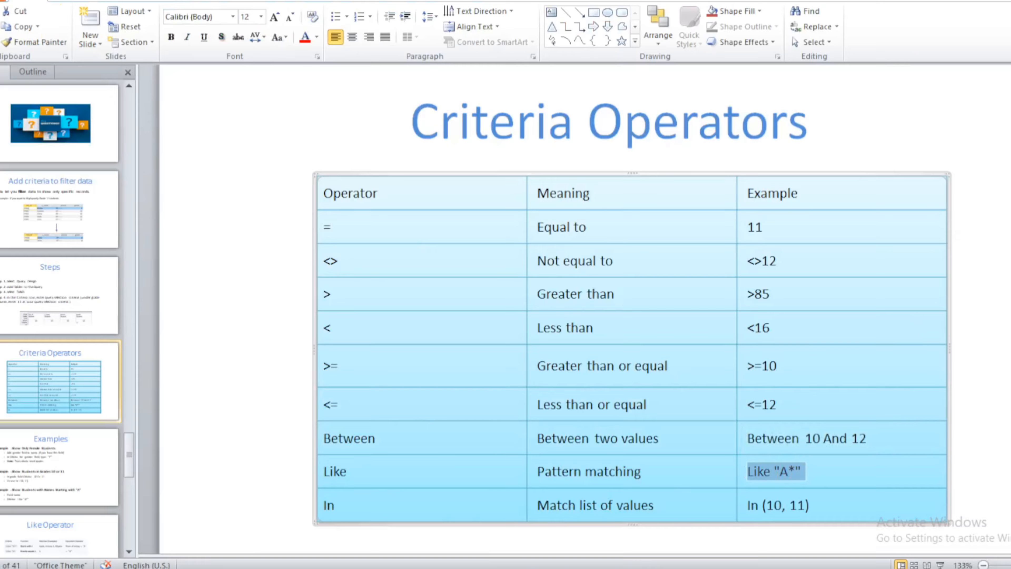
{"action": "key", "text": "alt+Tab"}
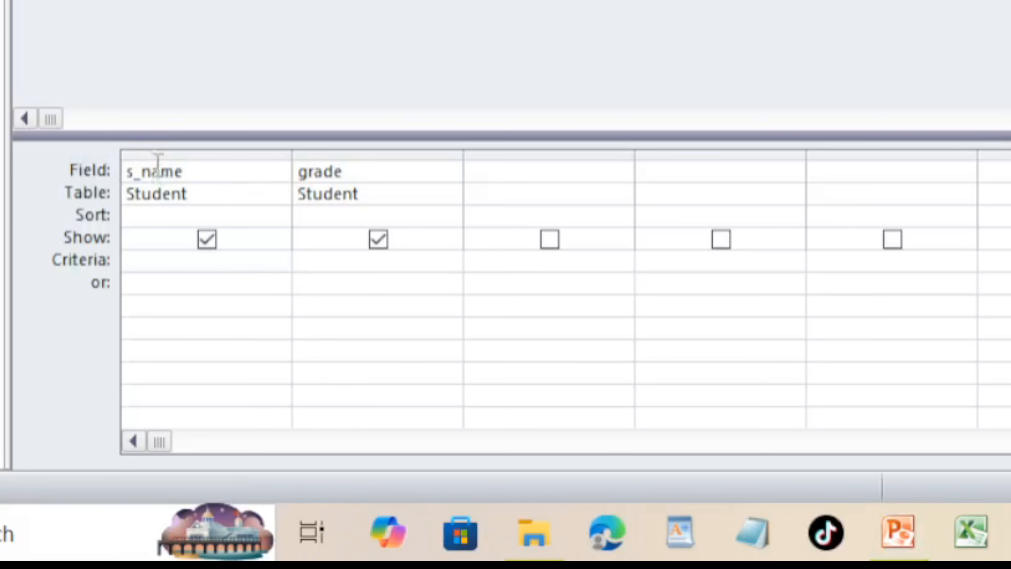
Set the s_name field's criterion to Like "A*", run the query, and return to Design view.
{"action": "left_click", "coordinate": [157, 171]}
{"action": "type", "text": "Like \"A*\""}
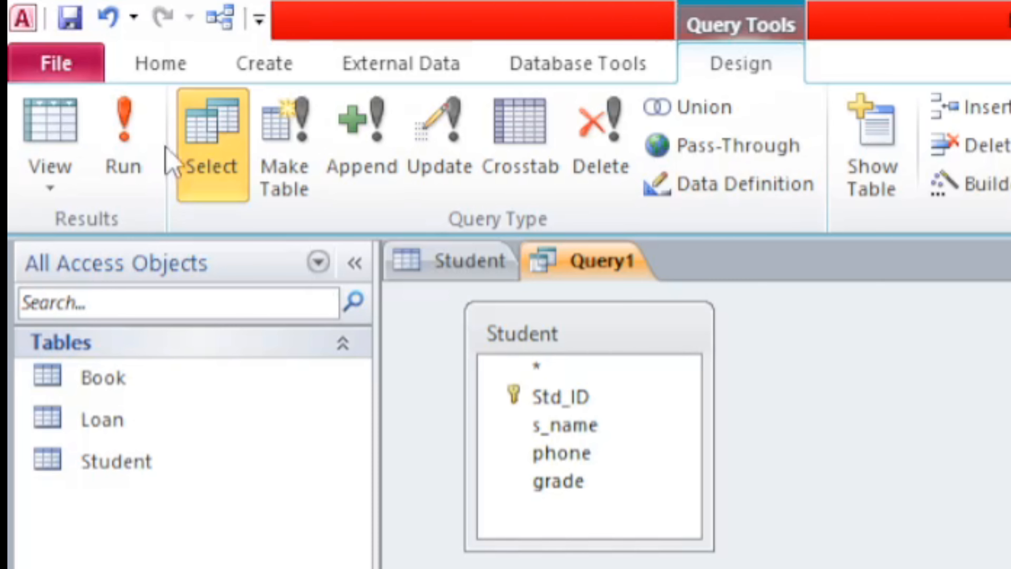
{"action": "left_click", "coordinate": [131, 128]}
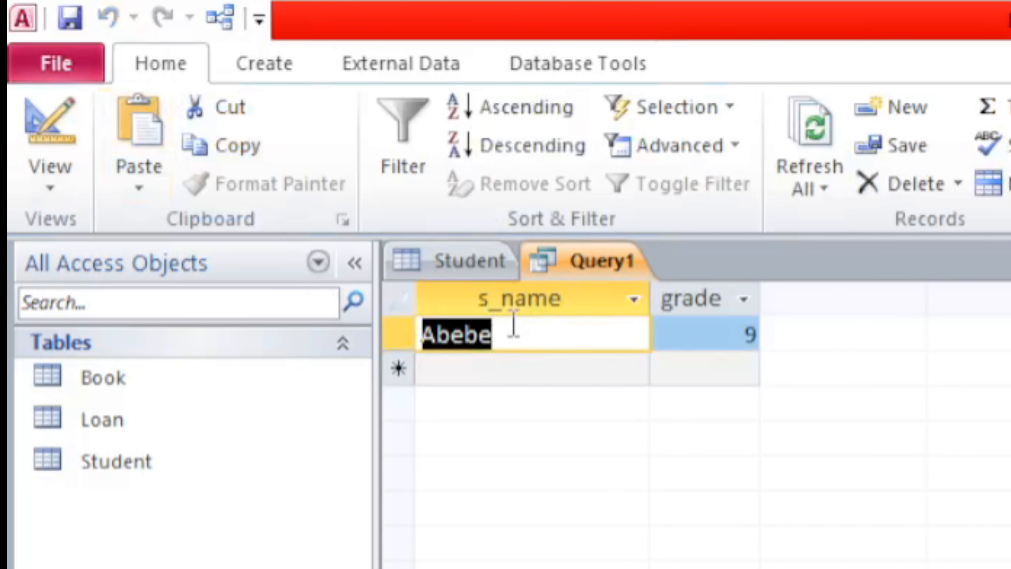
{"action": "left_click", "coordinate": [727, 334]}
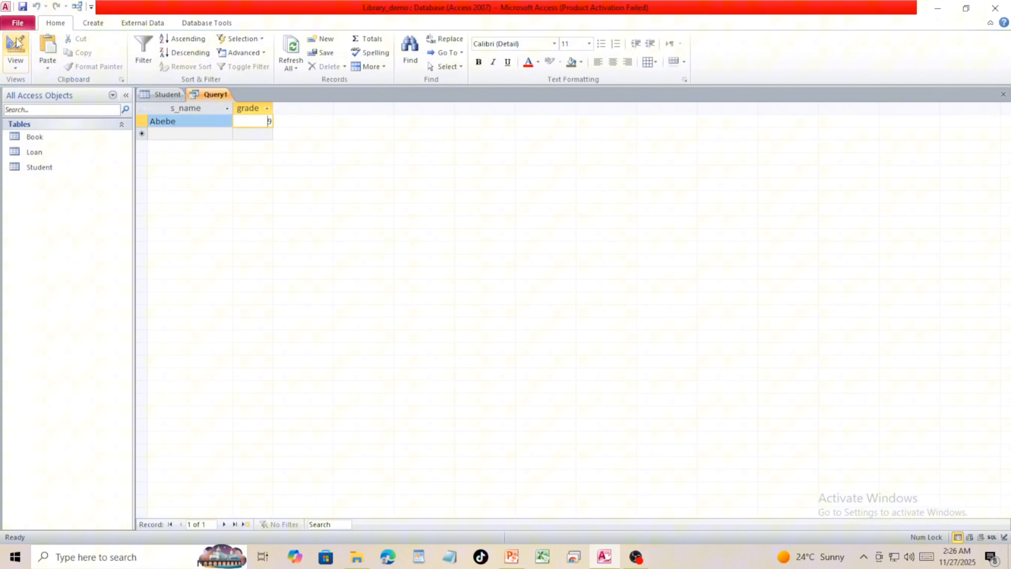
{"action": "left_click", "coordinate": [50, 123]}
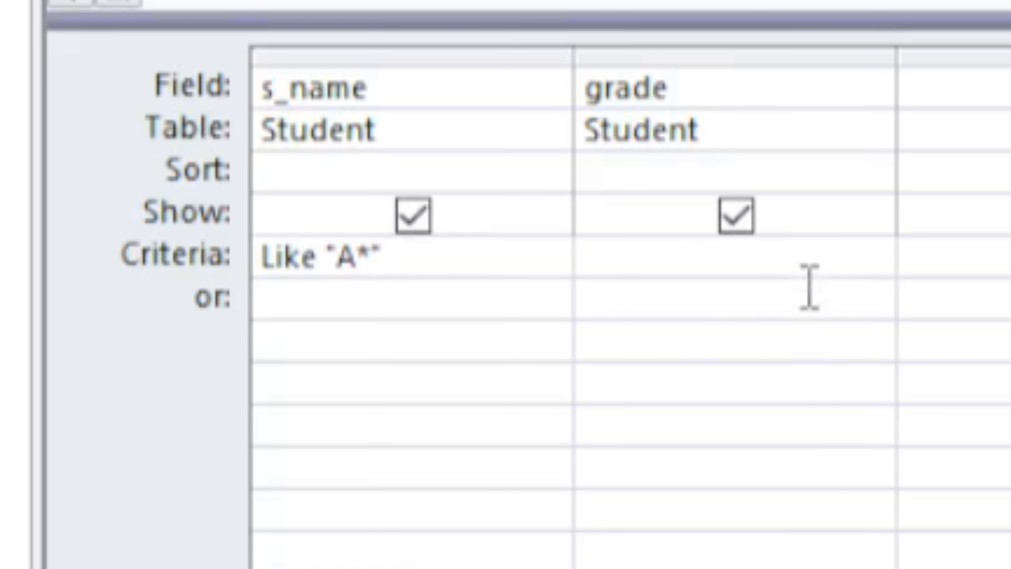
Review the criteria in the design grid, rerun the query with the s_name criterion, and return to Design view.
{"action": "left_click", "coordinate": [305, 443]}
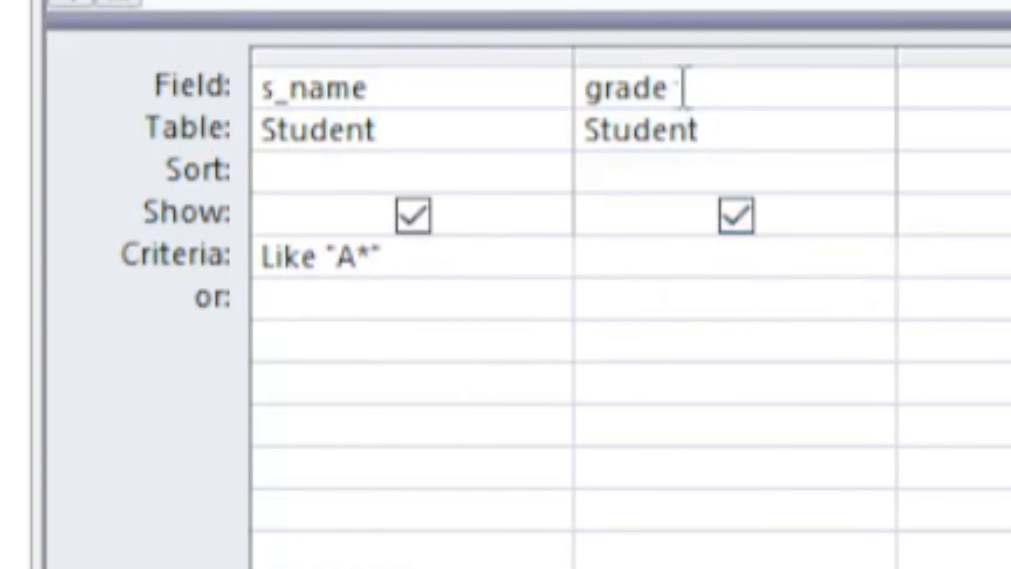
{"action": "left_click", "coordinate": [652, 88]}
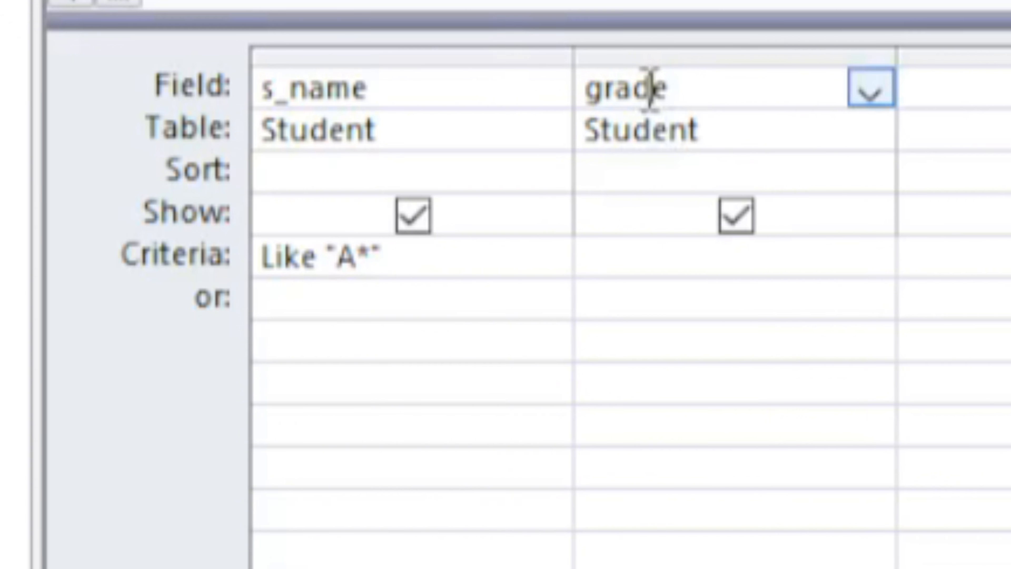
{"action": "left_click", "coordinate": [649, 271]}
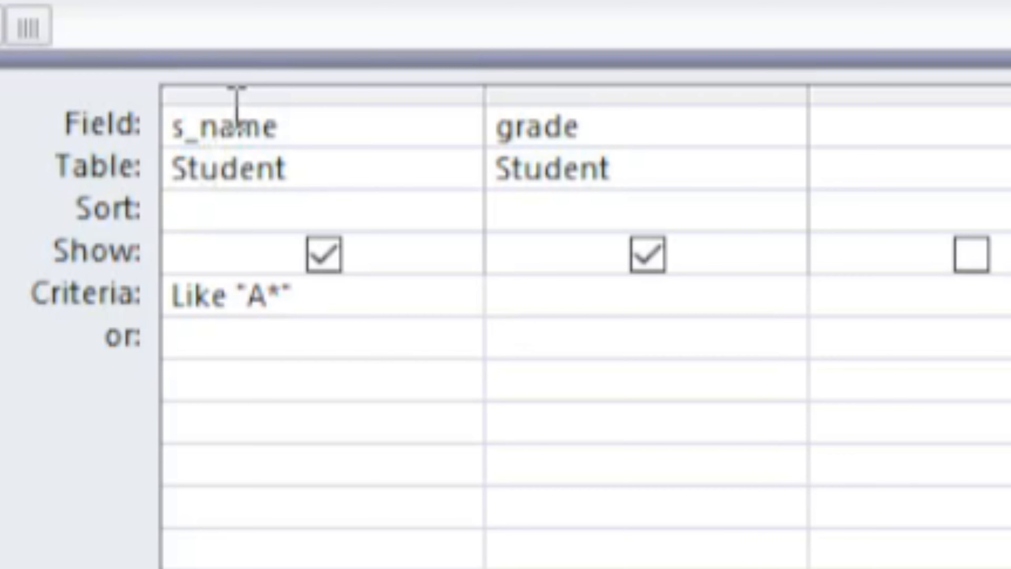
{"action": "left_click", "coordinate": [227, 299]}
{"action": "left_click_drag", "start_coordinate": [394, 306], "coordinate": [154, 253]}
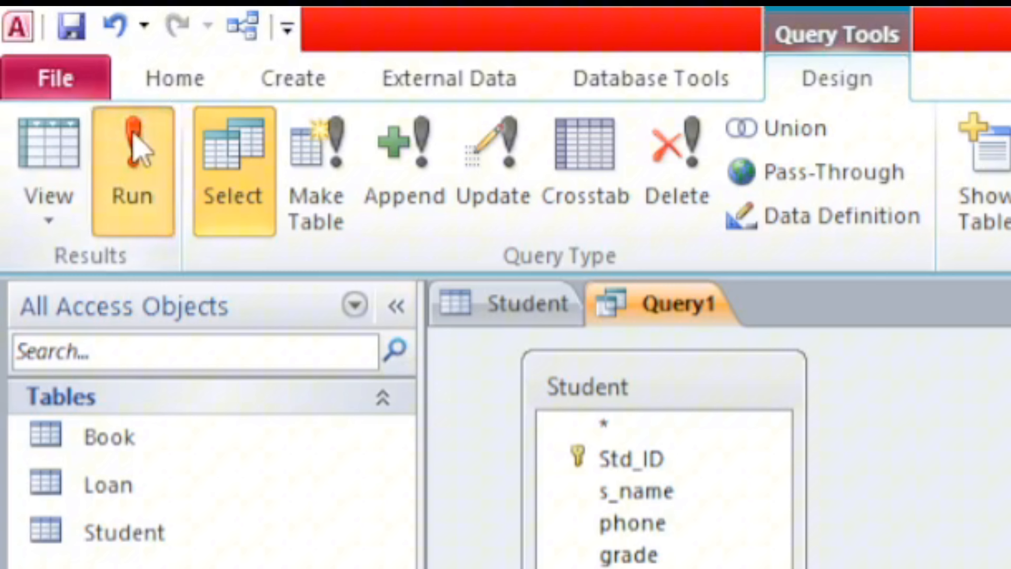
{"action": "left_click", "coordinate": [137, 152]}
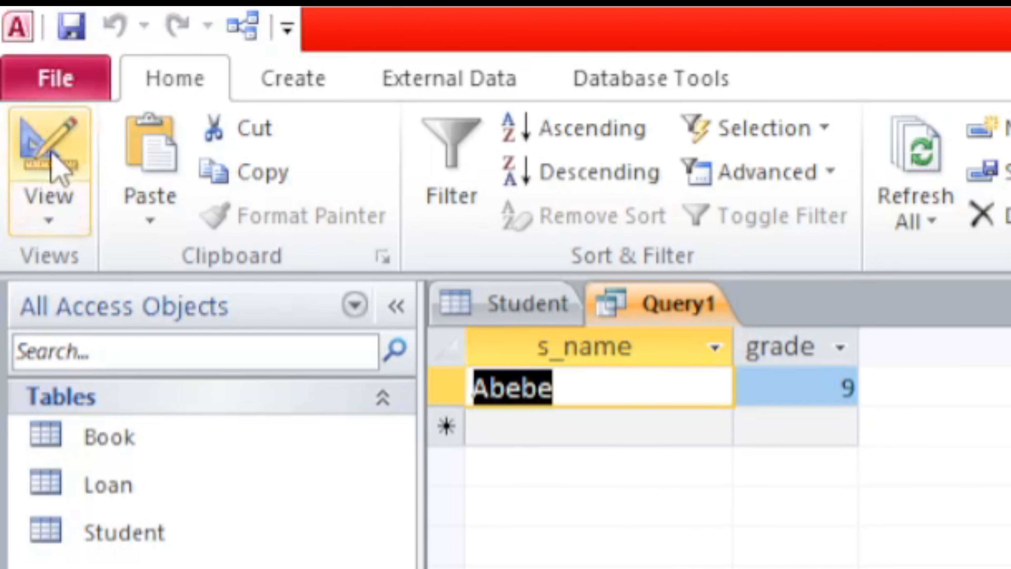
{"action": "left_click", "coordinate": [49, 160]}
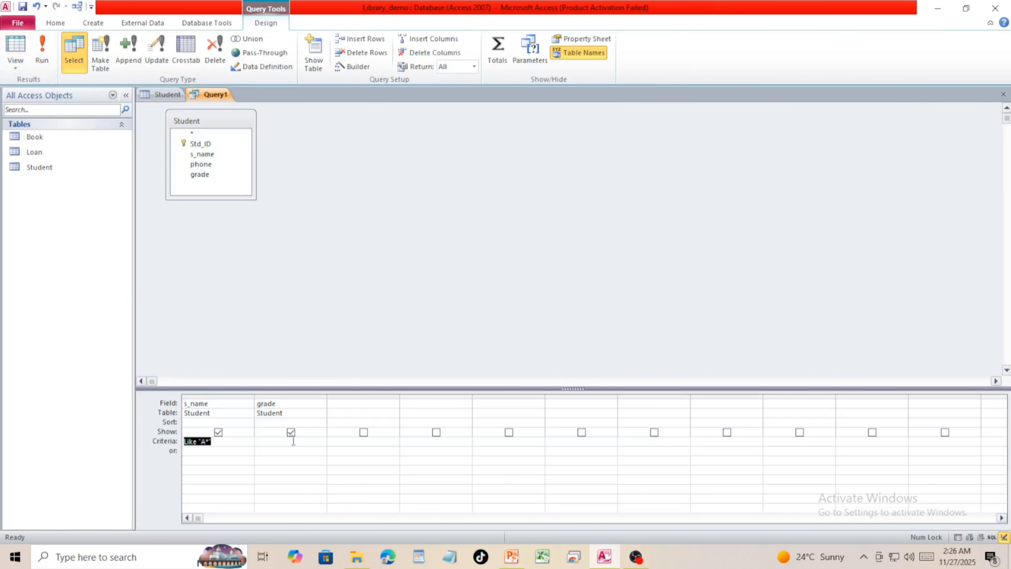